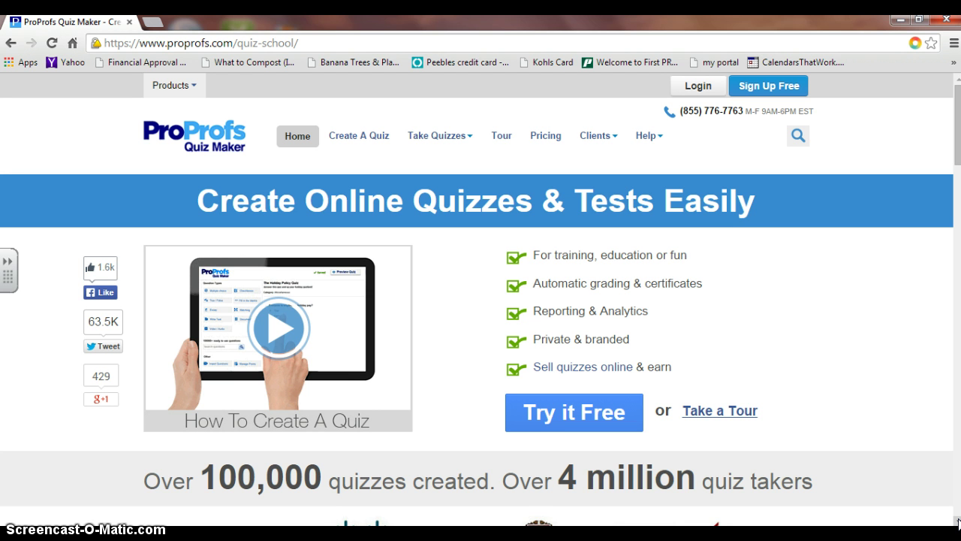
# Step: Scroll through the ProProfs home page and return to the top
pyautogui.click(957, 521)
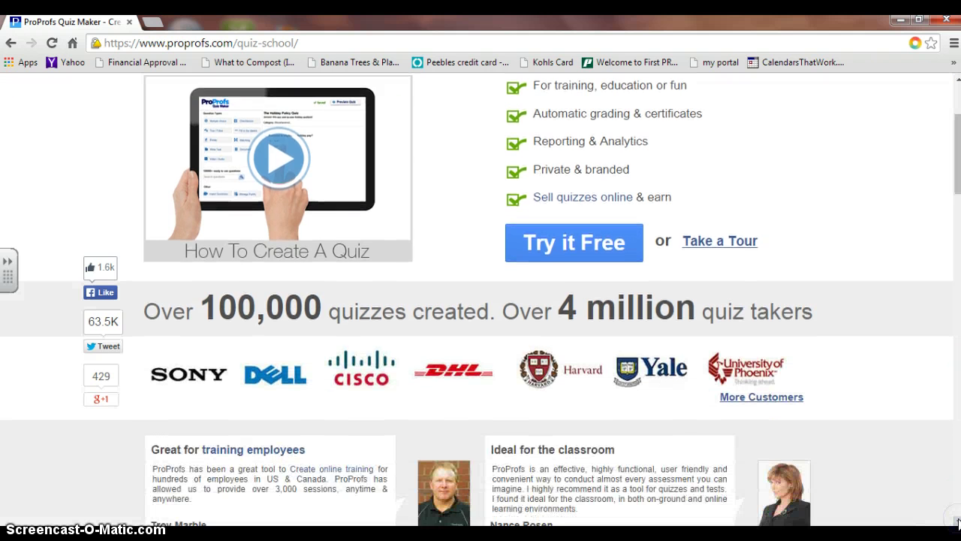
pyautogui.moveTo(957, 521); pyautogui.dragTo(958, 521)
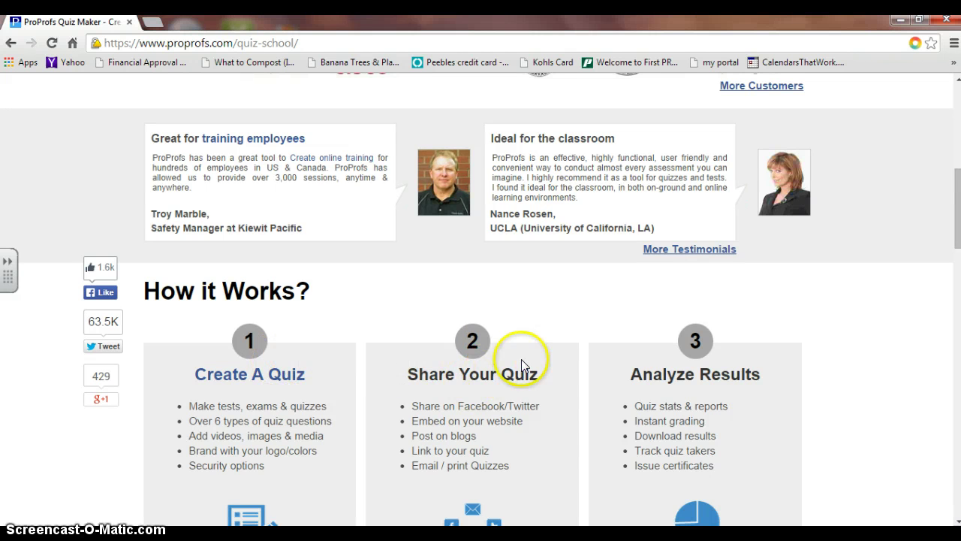
pyautogui.click(954, 86)
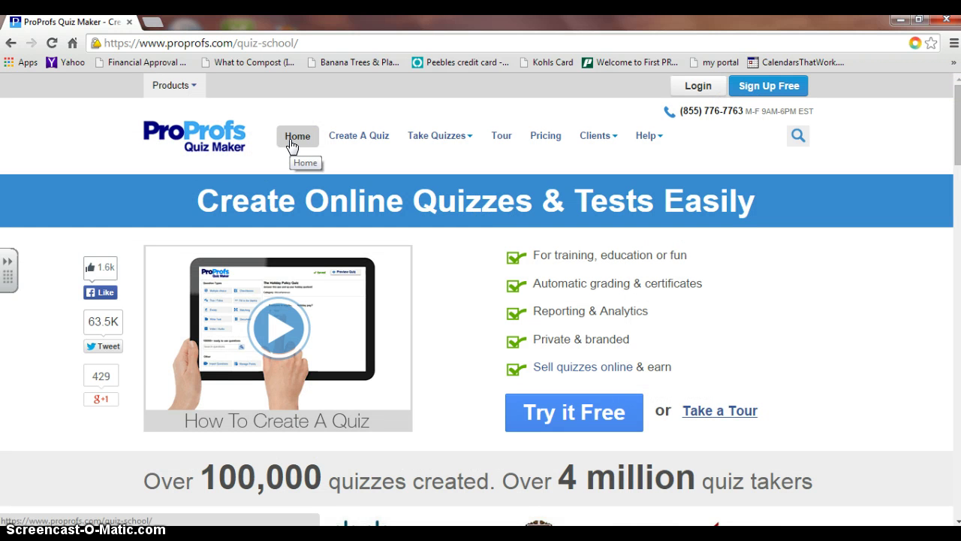
# Step: Go to Create a Quiz and look over the Scored, Personality and Existing Template cards
pyautogui.click(349, 151)
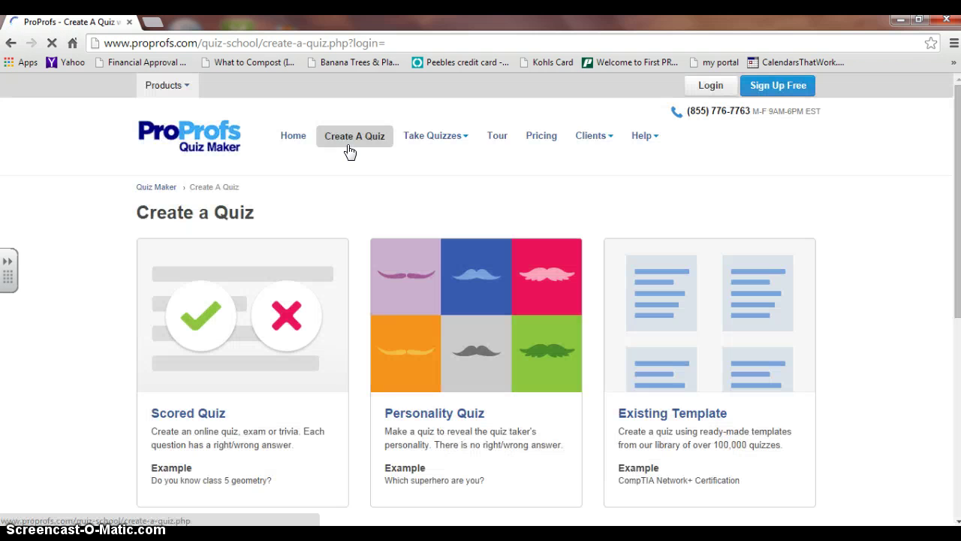
pyautogui.moveTo(184, 425)
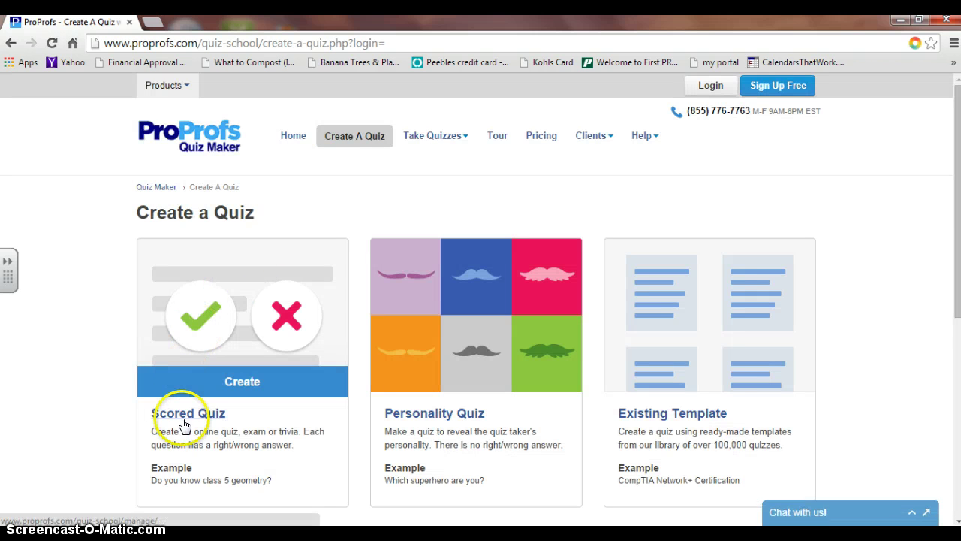
pyautogui.moveTo(397, 403)
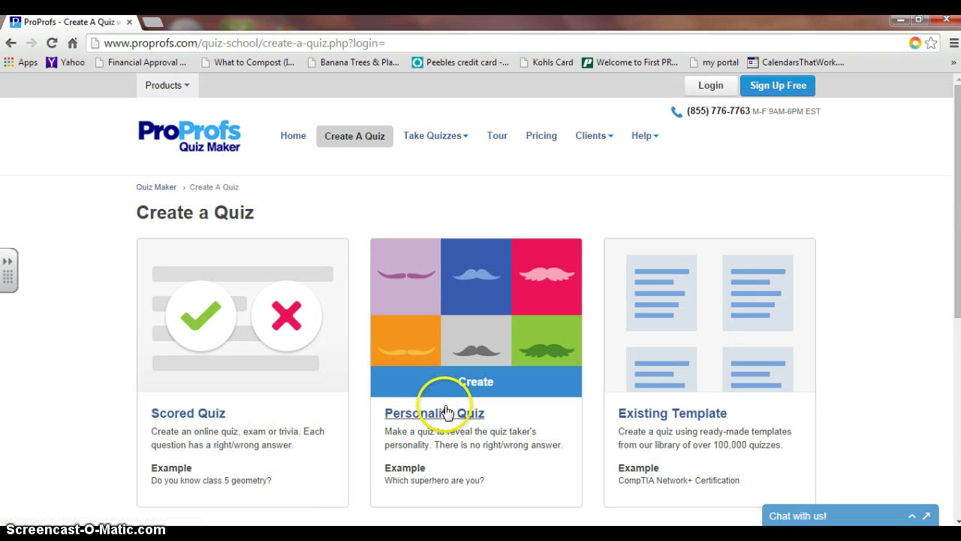
pyautogui.moveTo(703, 440)
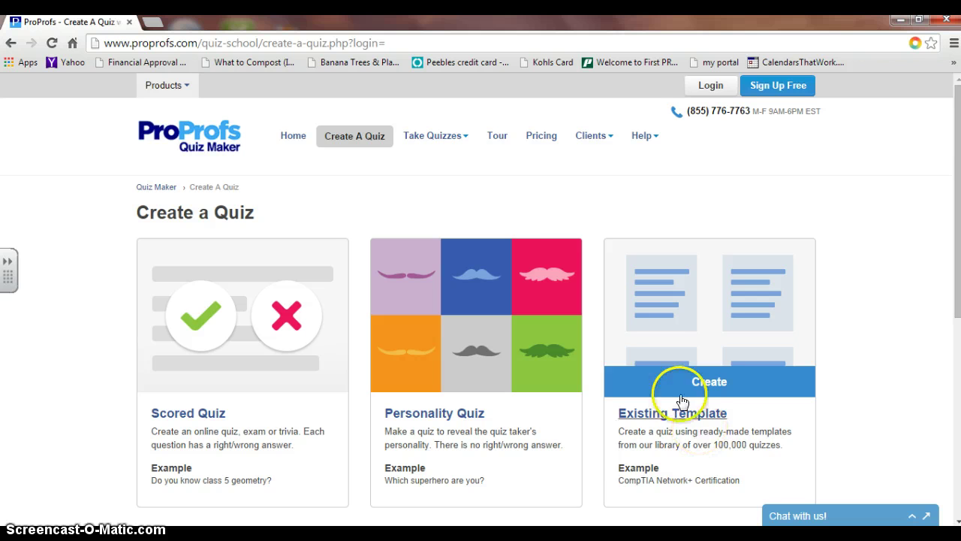
pyautogui.moveTo(456, 136)
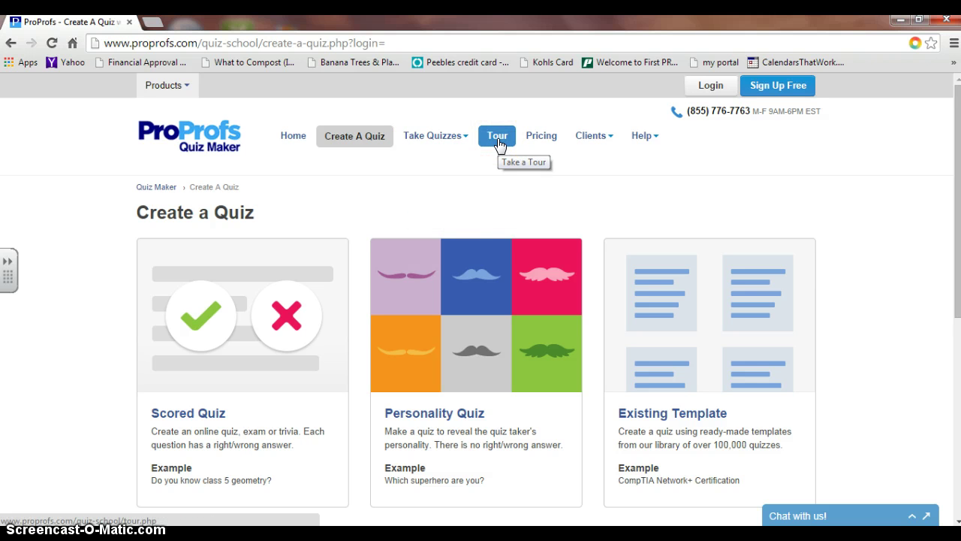
# Step: Show the Pricing & Plans page down to the Basic, Professional, Business and Enterprise columns
pyautogui.click(537, 141)
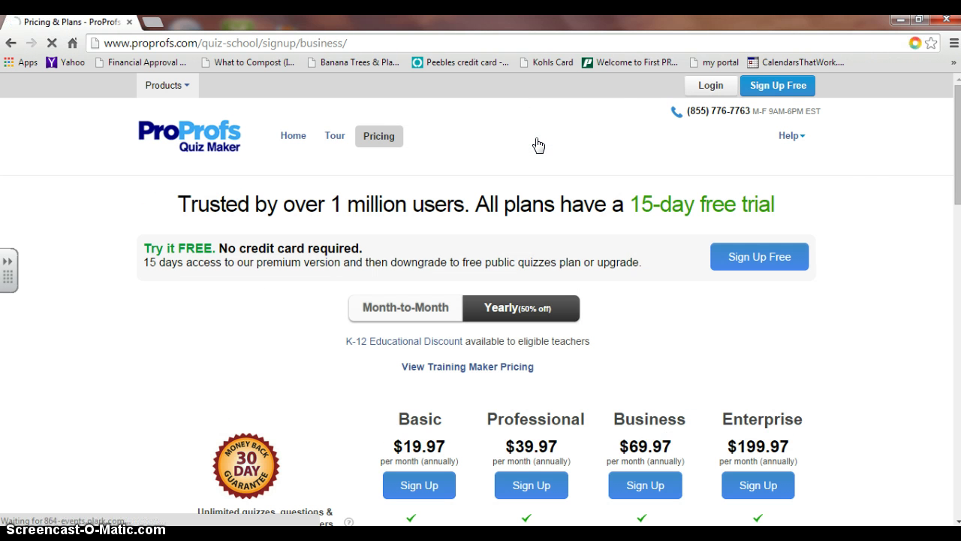
pyautogui.click(958, 522)
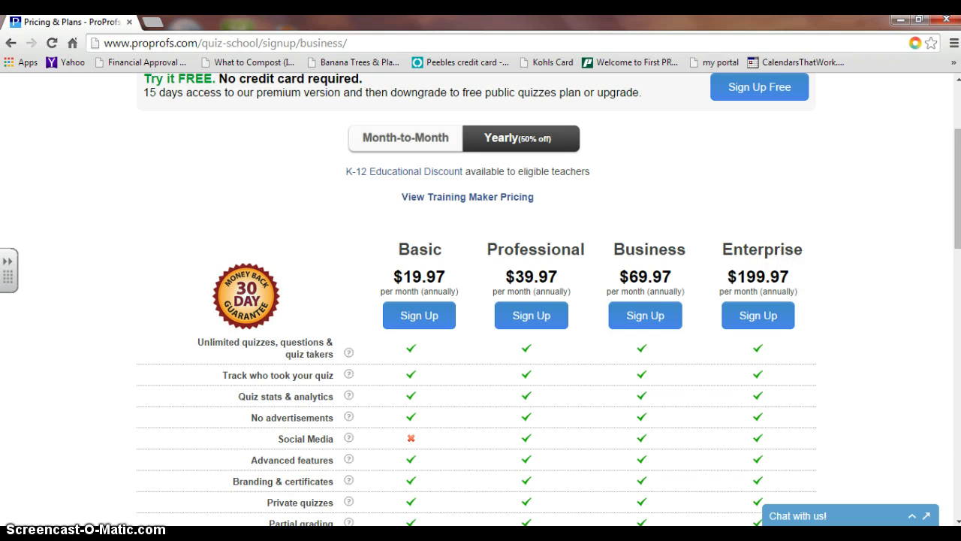
pyautogui.click(956, 521)
# Step: Scroll down to the plan prices: Basic $19.97, Professional $39.97, Business $69.97, Enterprise $199.97
pyautogui.click(956, 521)
pyautogui.click(956, 521)
pyautogui.click(956, 521)
pyautogui.click(956, 521)
pyautogui.click(956, 521)
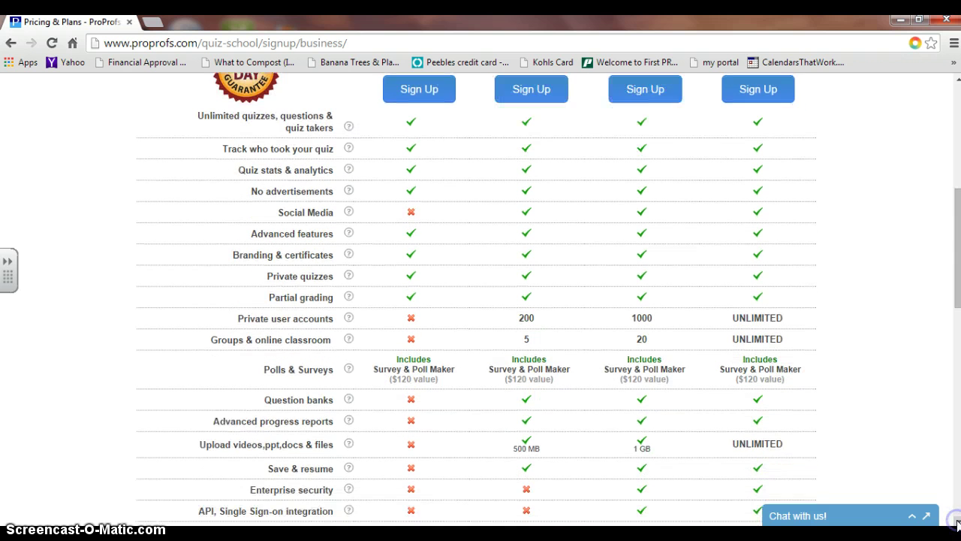
pyautogui.click(956, 521)
pyautogui.click(955, 521)
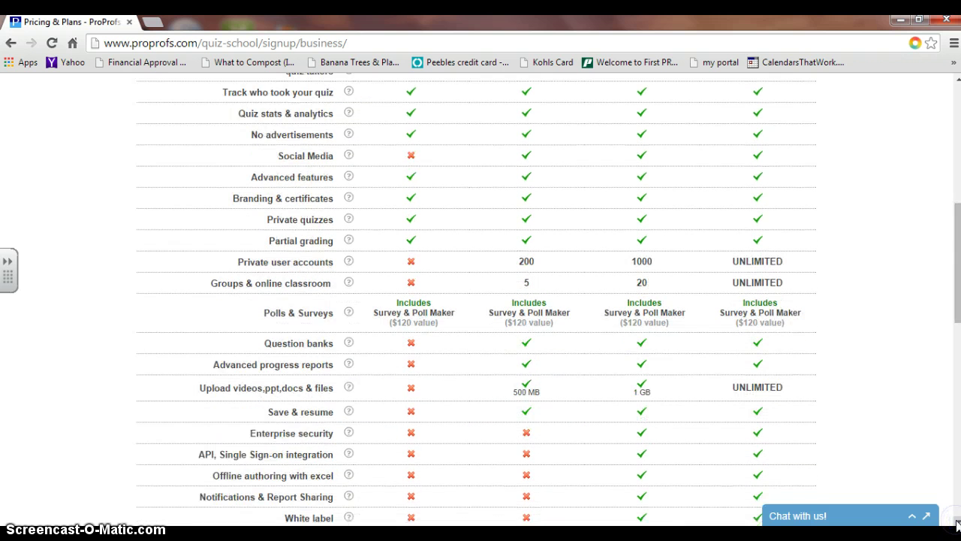
pyautogui.click(956, 521)
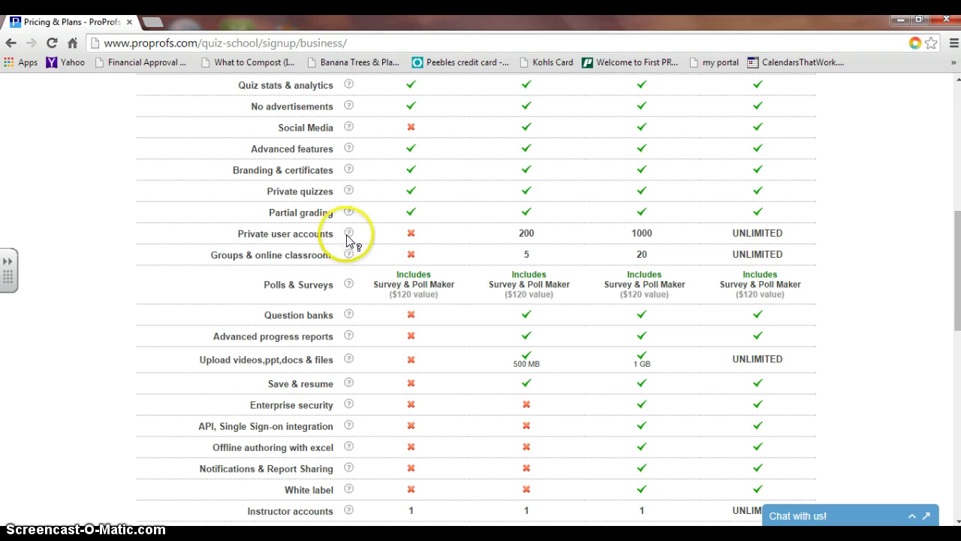
# Step: Read the feature explanations in the comparison table down to the Phone support row
pyautogui.moveTo(350, 237)
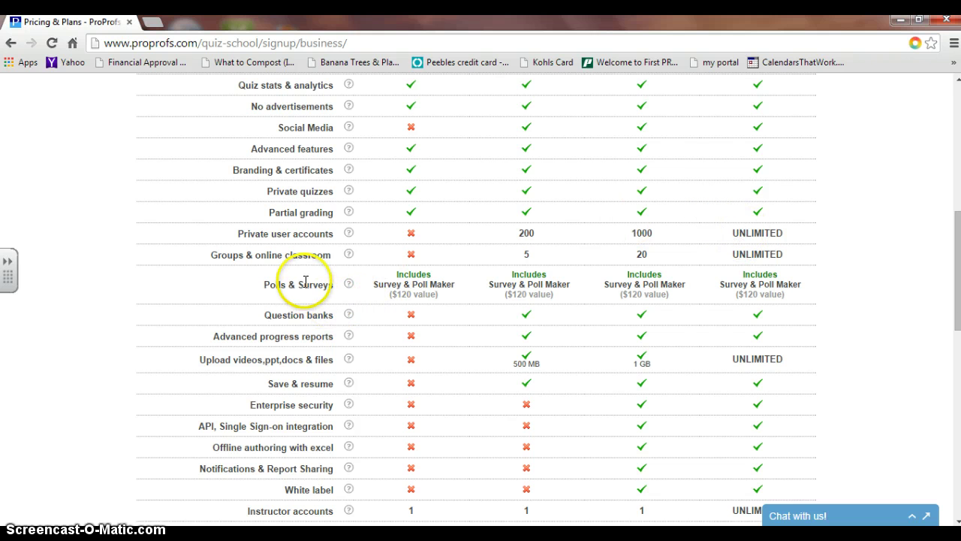
pyautogui.moveTo(349, 256)
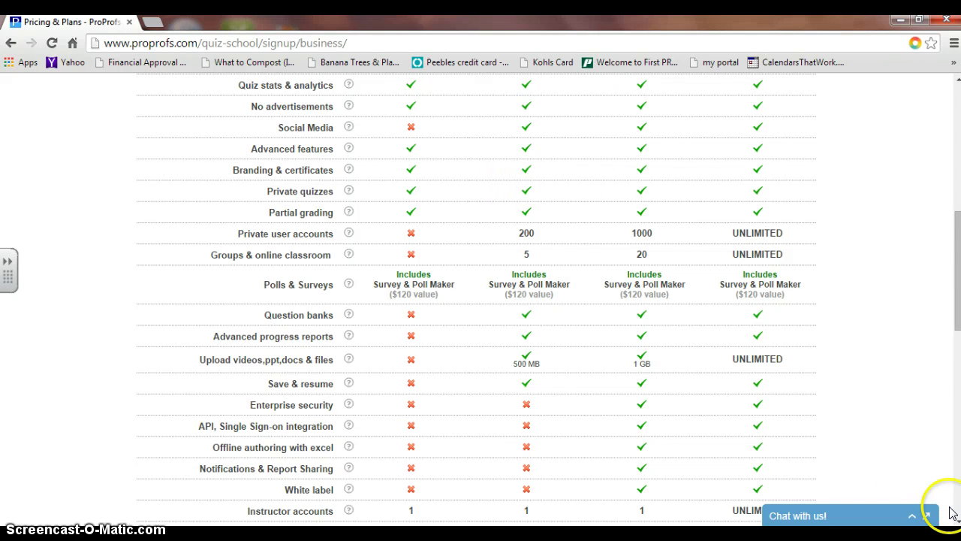
pyautogui.scroll(-3, 954, 518)
pyautogui.scroll(-1, 955, 520)
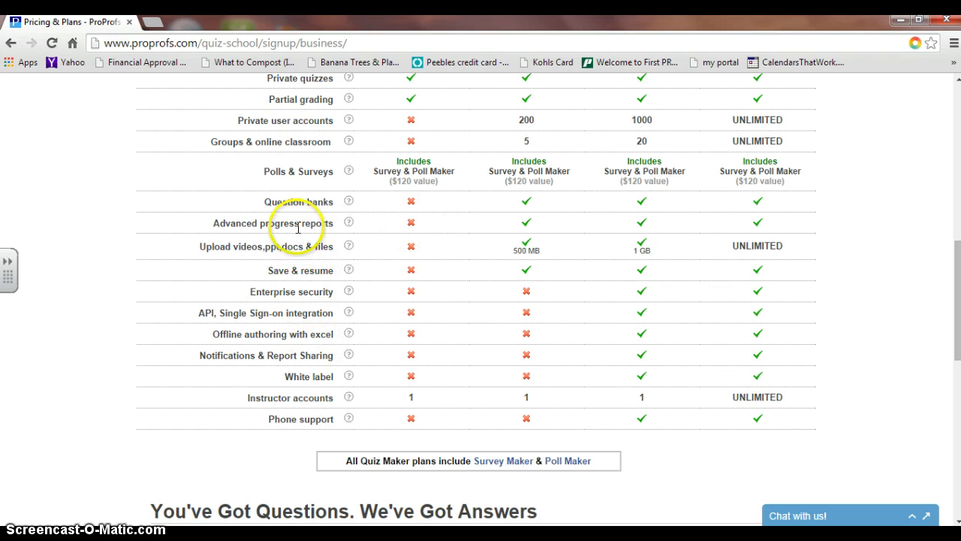
pyautogui.moveTo(345, 224)
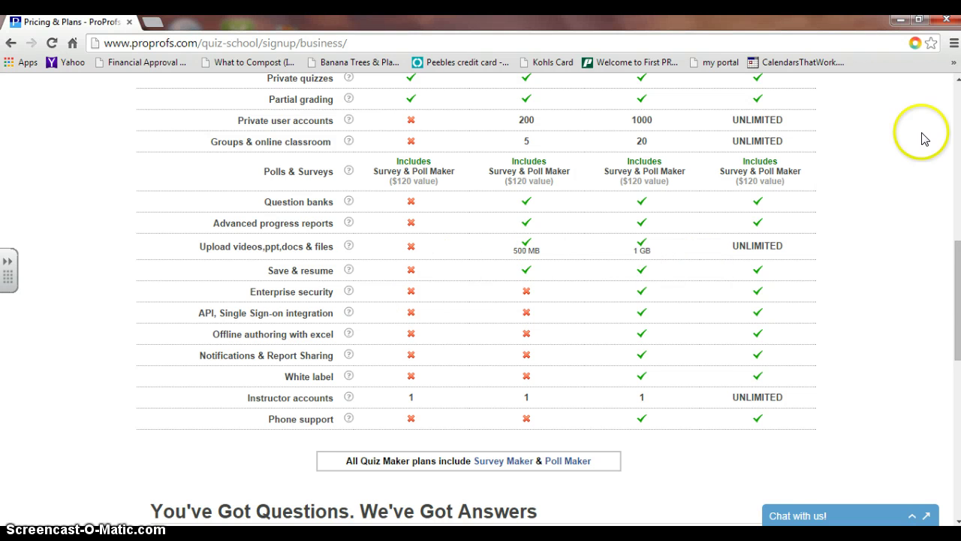
pyautogui.scroll(10, 957, 88)
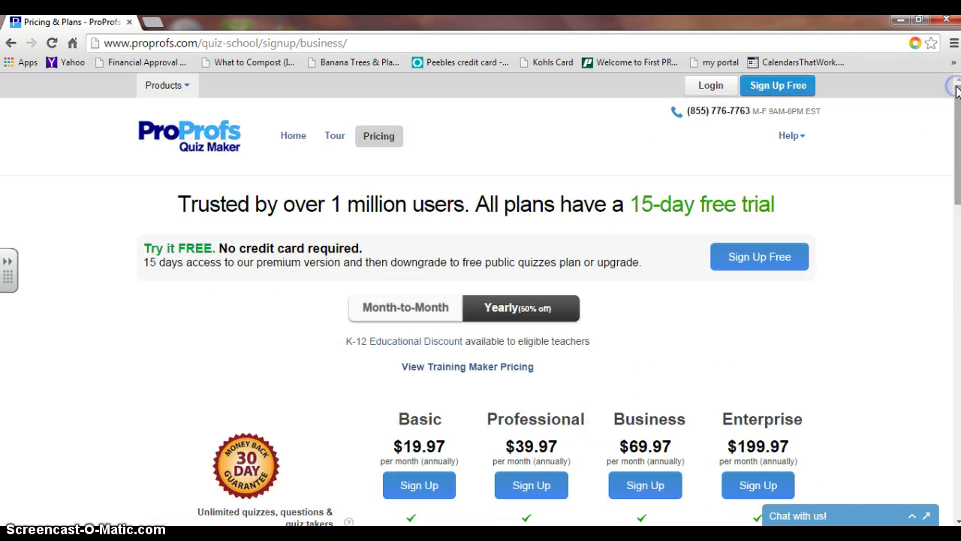
# Step: Log in with the saved account details to reach the My Quizzes dashboard
pyautogui.click(790, 135)
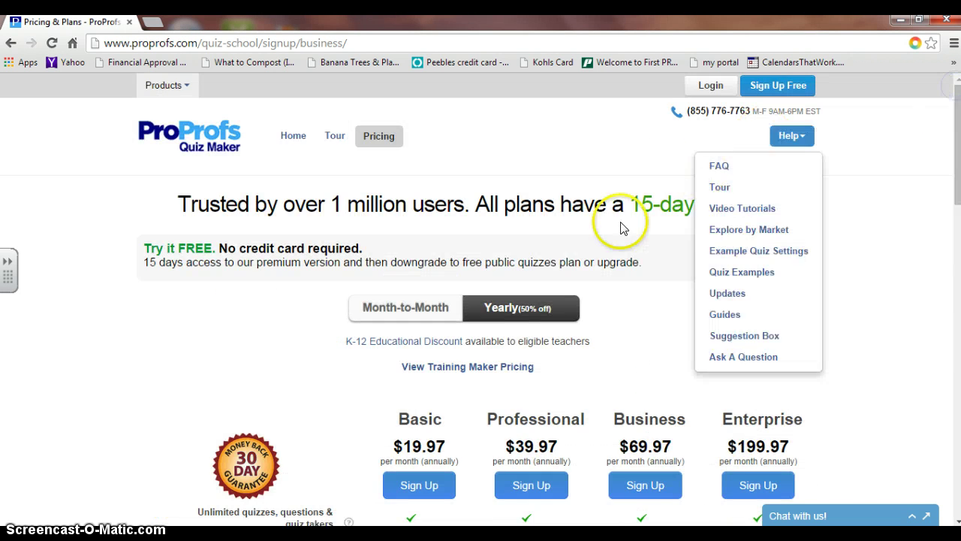
pyautogui.click(707, 86)
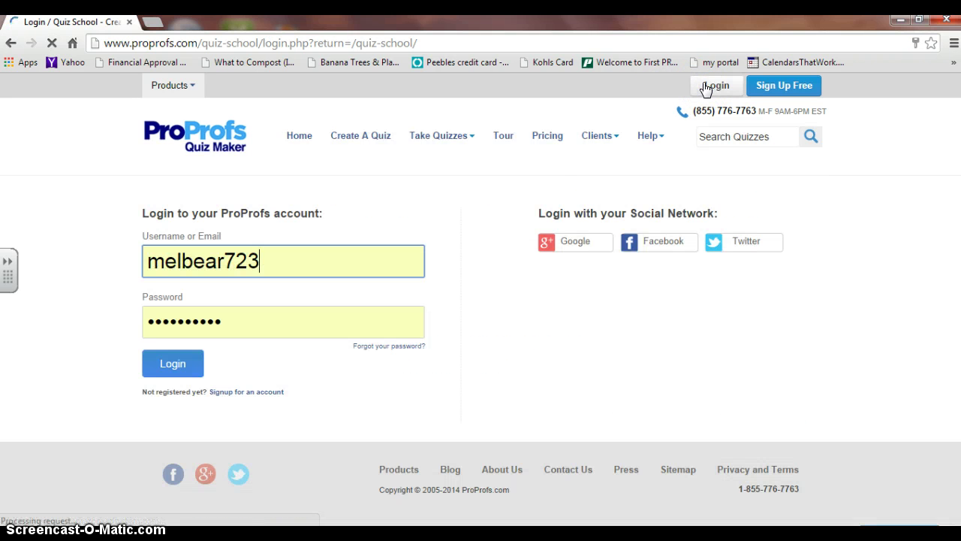
pyautogui.click(148, 367)
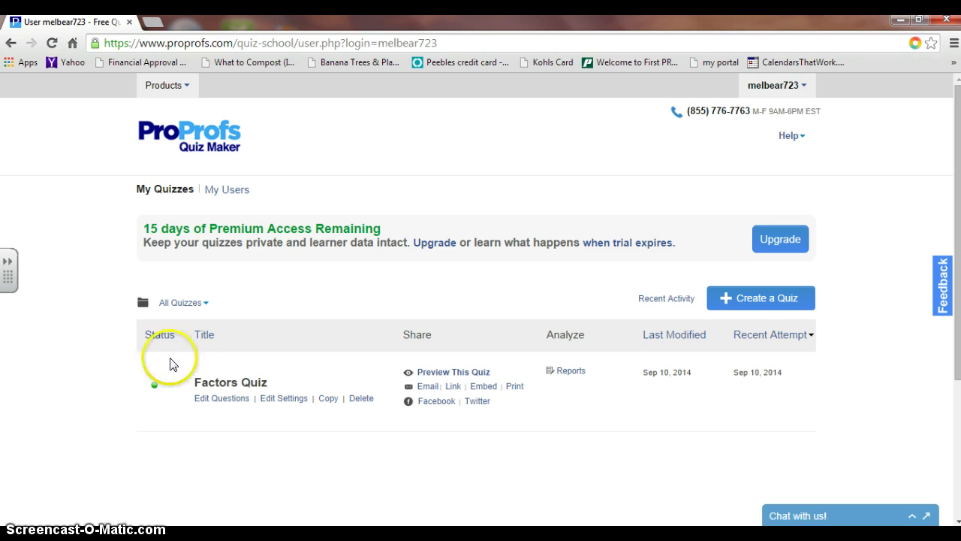
# Step: Create a new quiz from the dashboard, choosing the Scored Quiz type
pyautogui.click(739, 308)
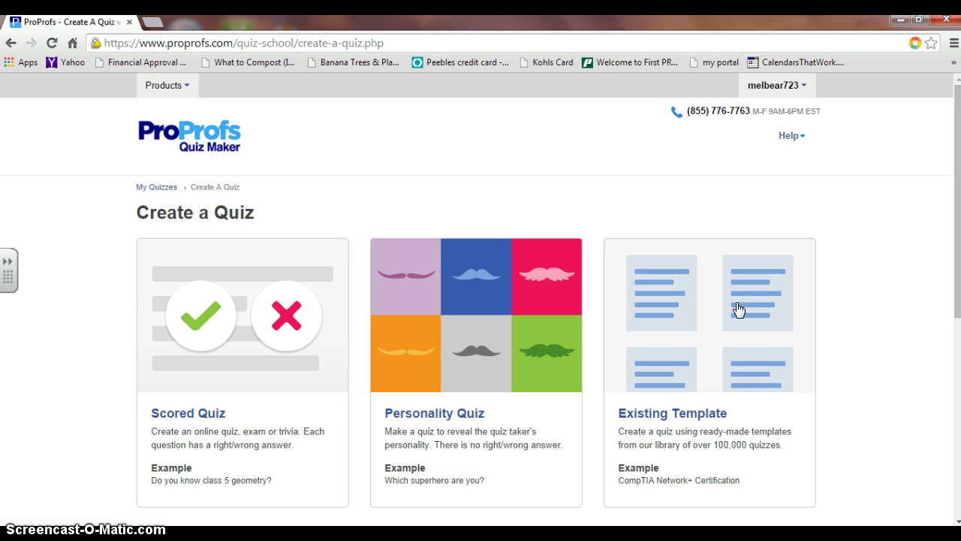
pyautogui.moveTo(545, 246)
pyautogui.moveTo(203, 409)
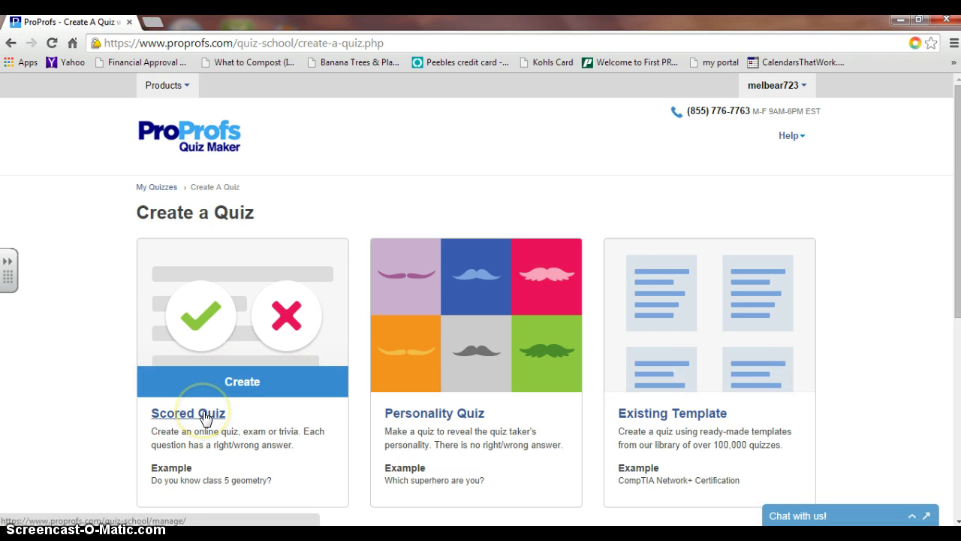
pyautogui.click(204, 412)
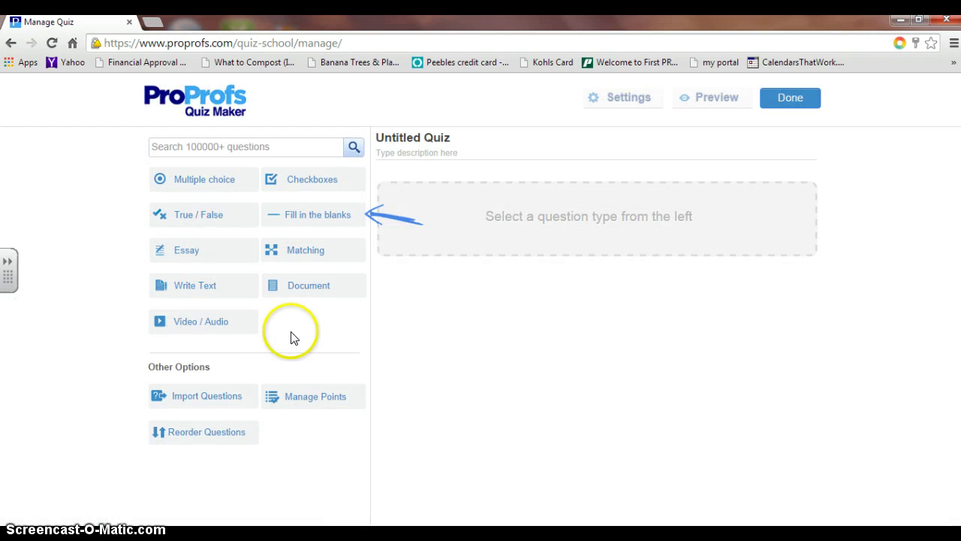
# Step: Close the Untitled Quiz editor with Done, back to My Quizzes
pyautogui.moveTo(286, 182)
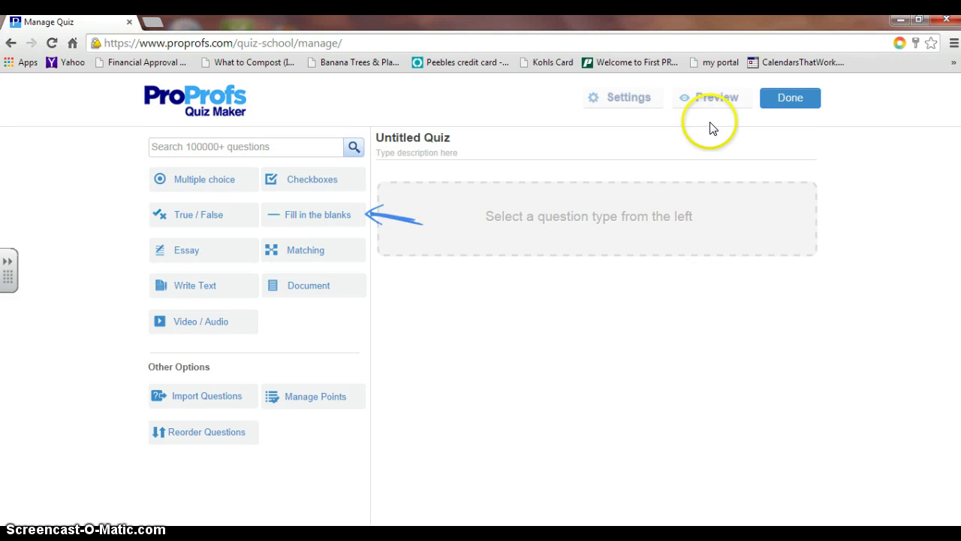
pyautogui.click(778, 110)
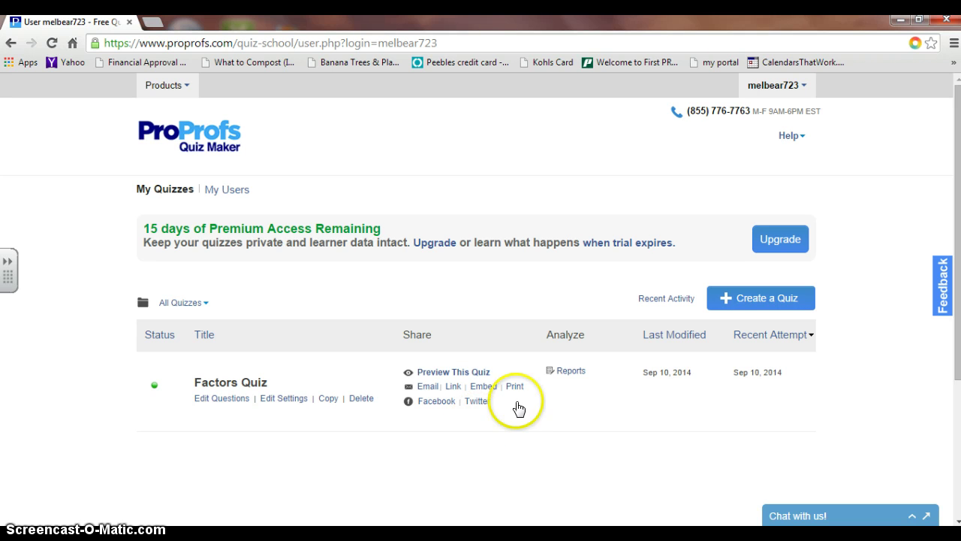
# Step: Open Factors Quiz reports and view the 0% attempt's score report
pyautogui.click(568, 372)
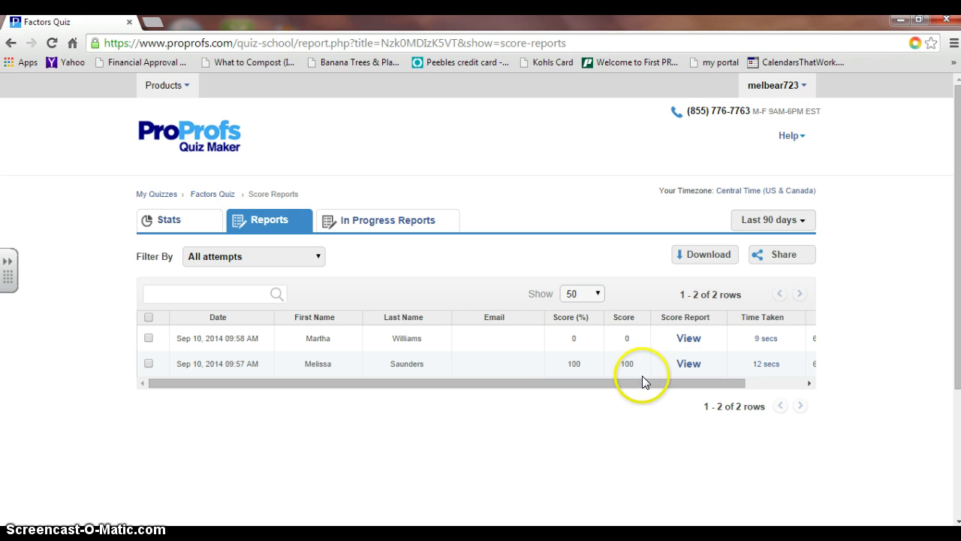
pyautogui.click(688, 338)
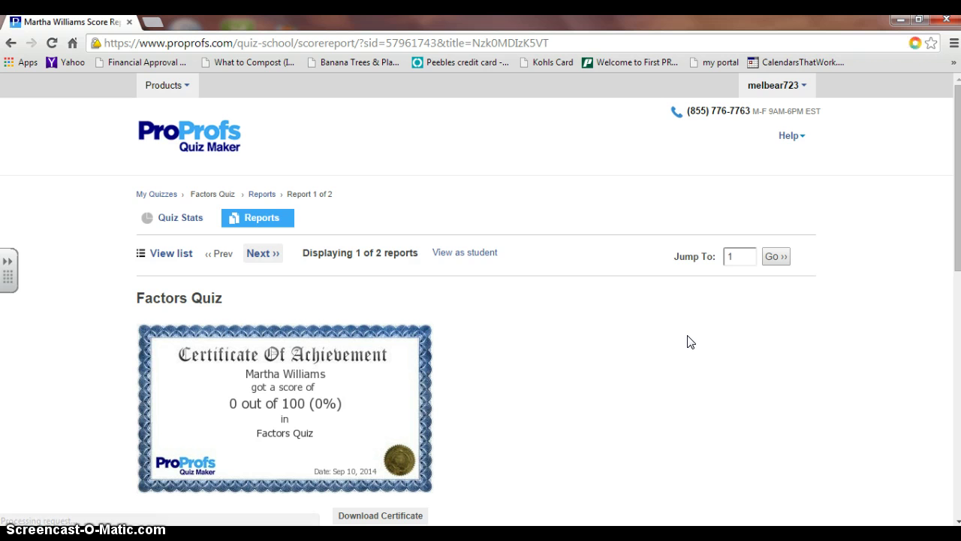
pyautogui.click(957, 522)
pyautogui.click(958, 522)
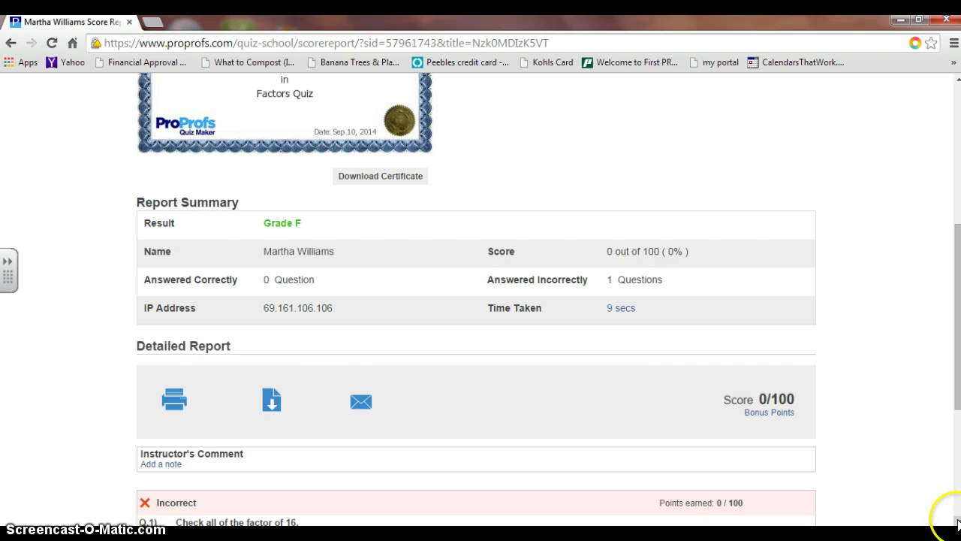
pyautogui.scroll(-4, 957, 524)
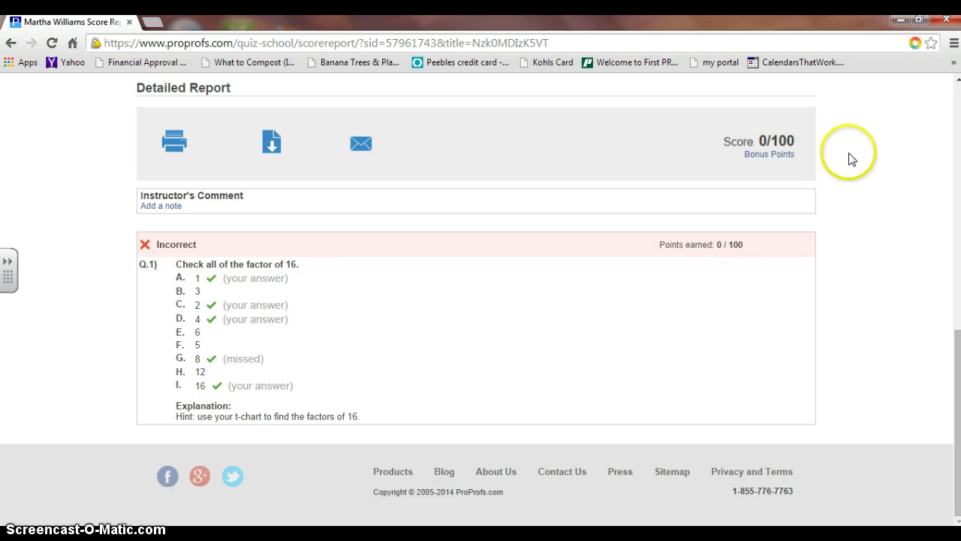
pyautogui.scroll(10, 954, 96)
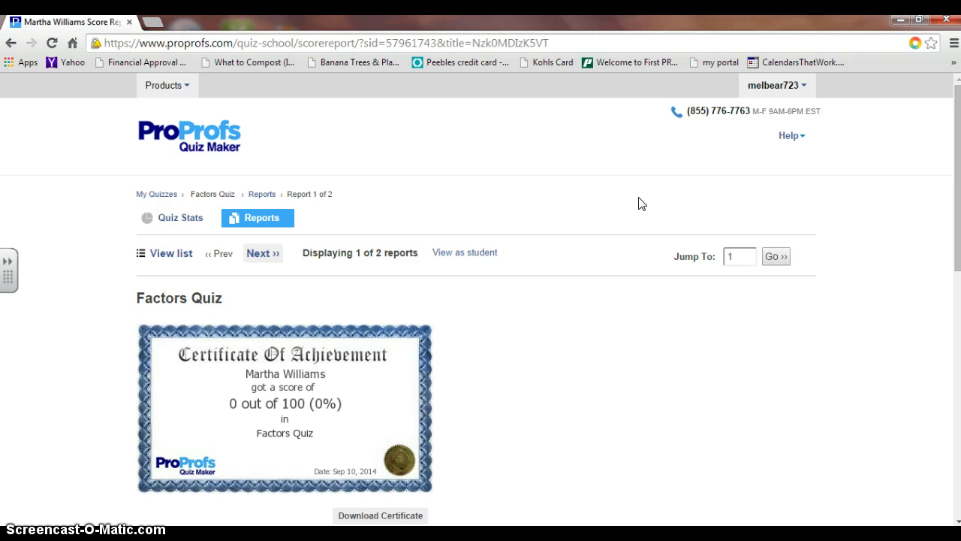
# Step: Log out from the account name dropdown
pyautogui.click(797, 91)
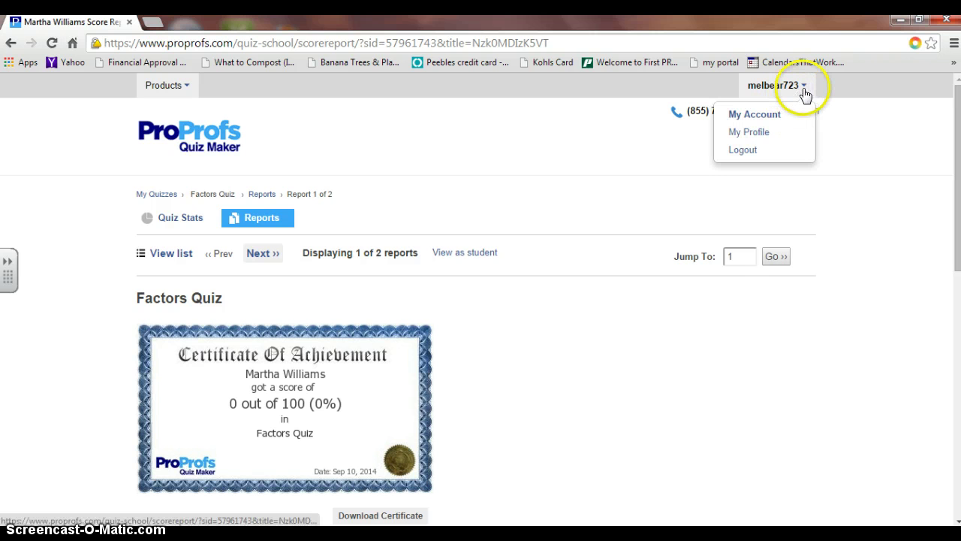
pyautogui.click(751, 152)
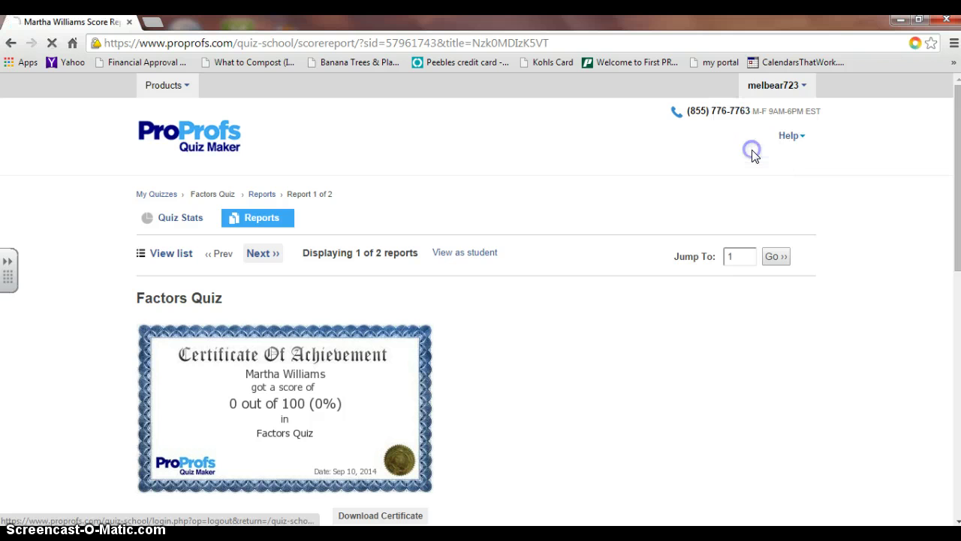